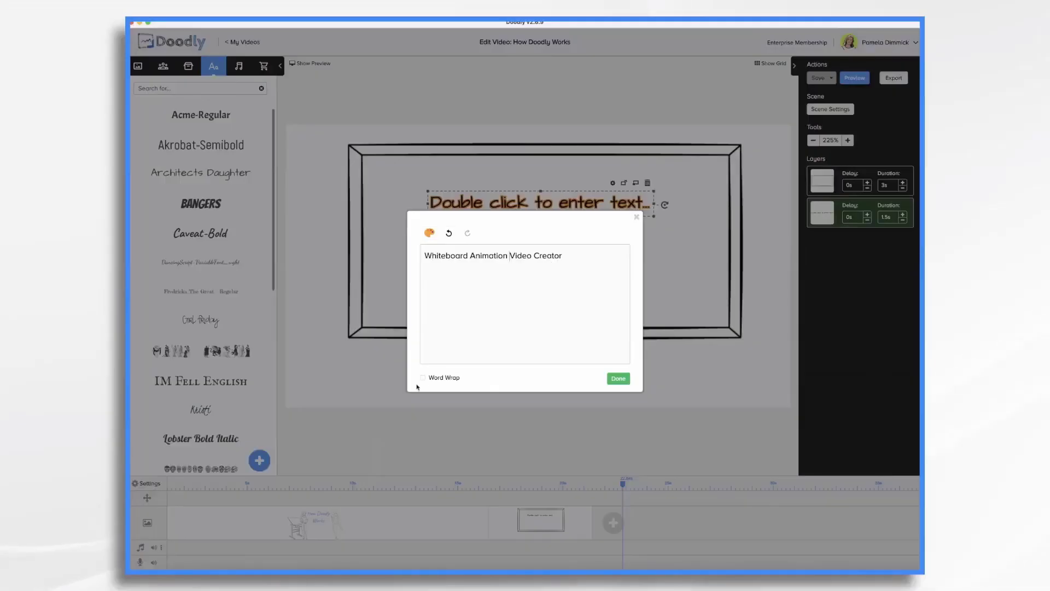
Confirm the title 'Whiteboard Animation Video Creator' and colour it blue.
left_click(618, 378)
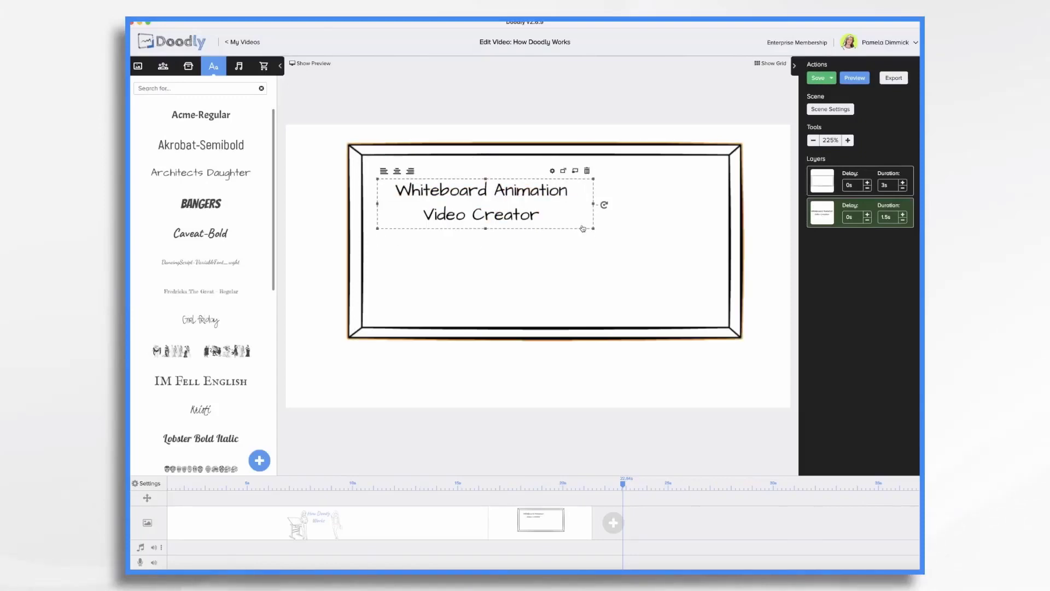
left_click(675, 170)
left_click(482, 266)
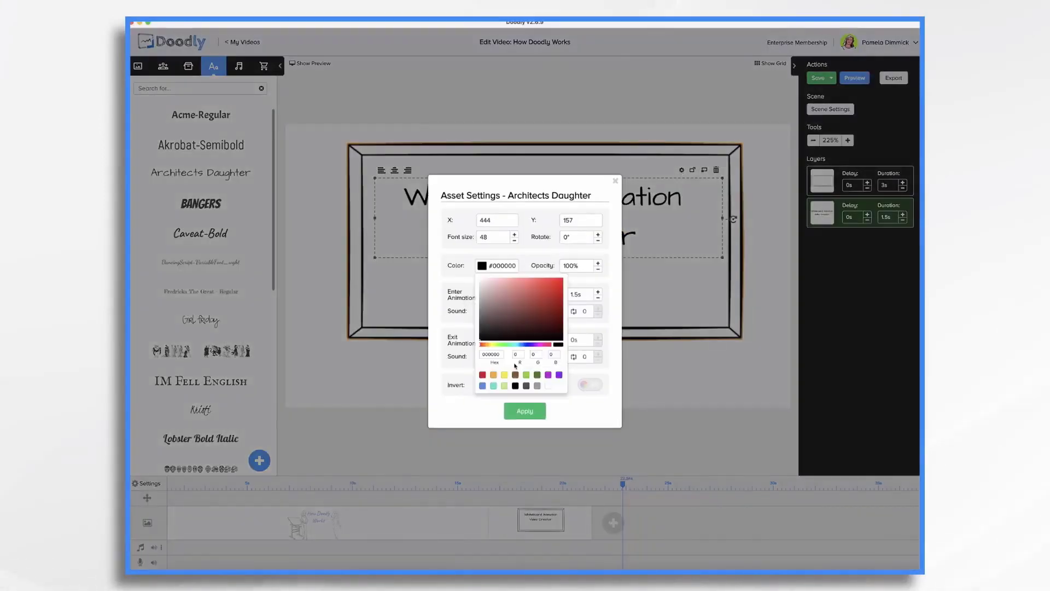
left_click(525, 410)
Place the Amanda Thumbs Up character on the canvas and enlarge her at the board's left.
left_click(163, 66)
scroll(182, 228, "down", 10)
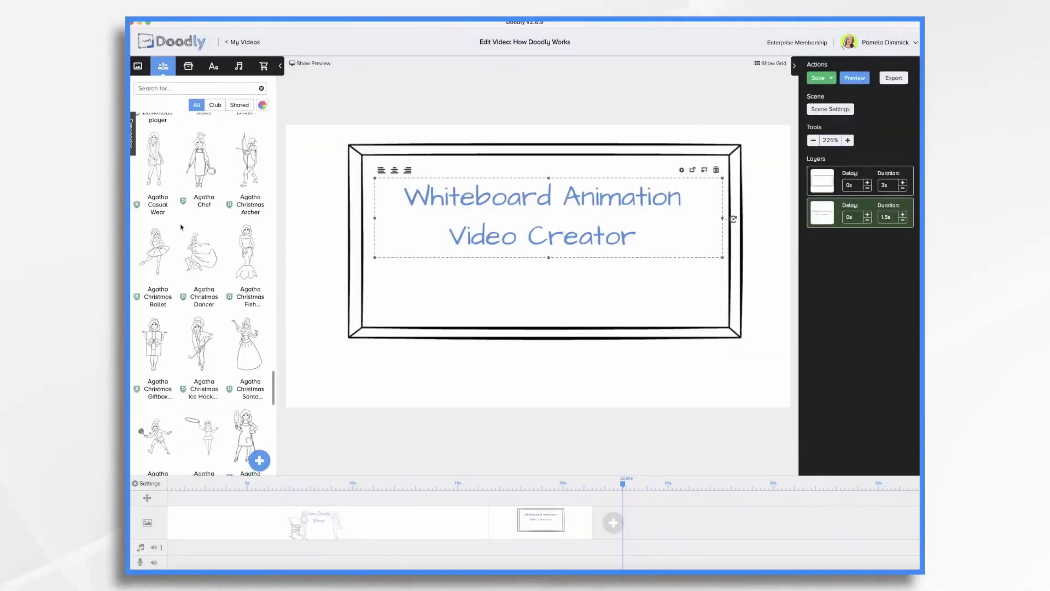
scroll(181, 227, "down", 15)
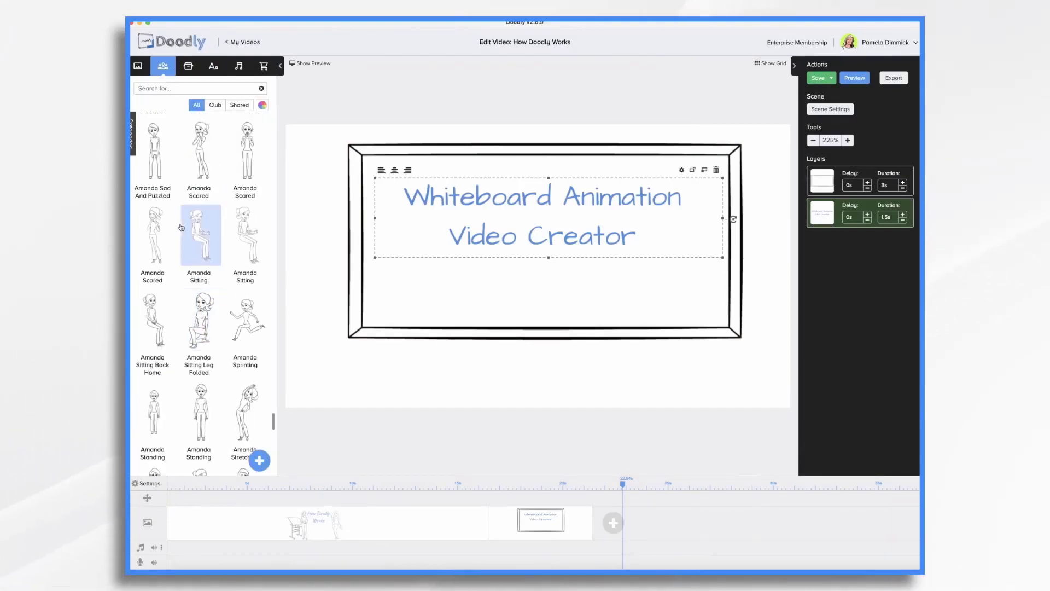
scroll(182, 228, "down", 5)
left_click_drag(202, 327, 343, 286)
left_click(342, 286)
left_click_drag(389, 193, 412, 140)
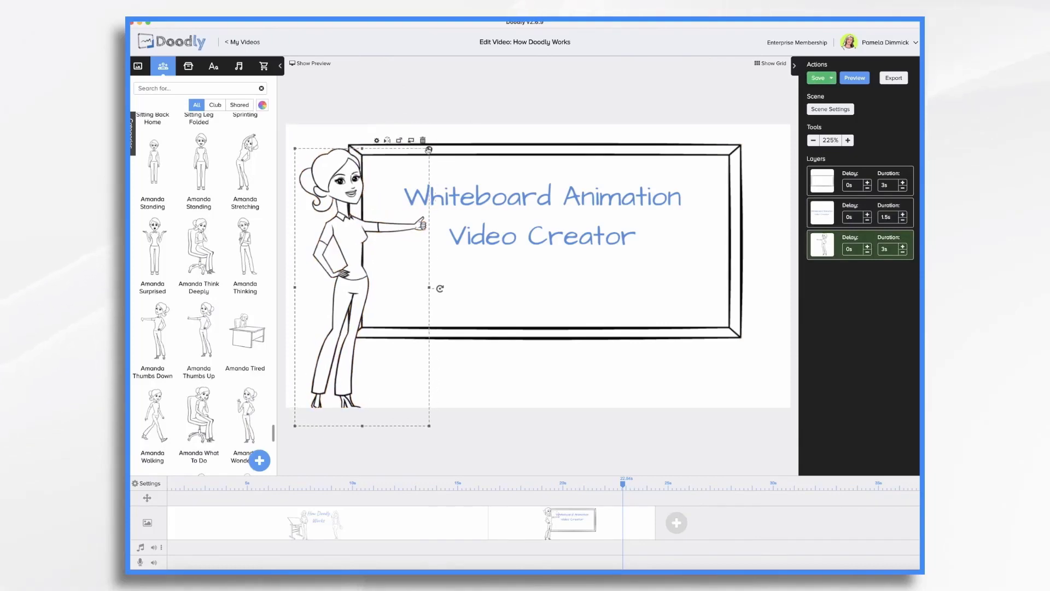
In Video Settings, pick another background style and switch to a different real drawing hand.
left_click(149, 484)
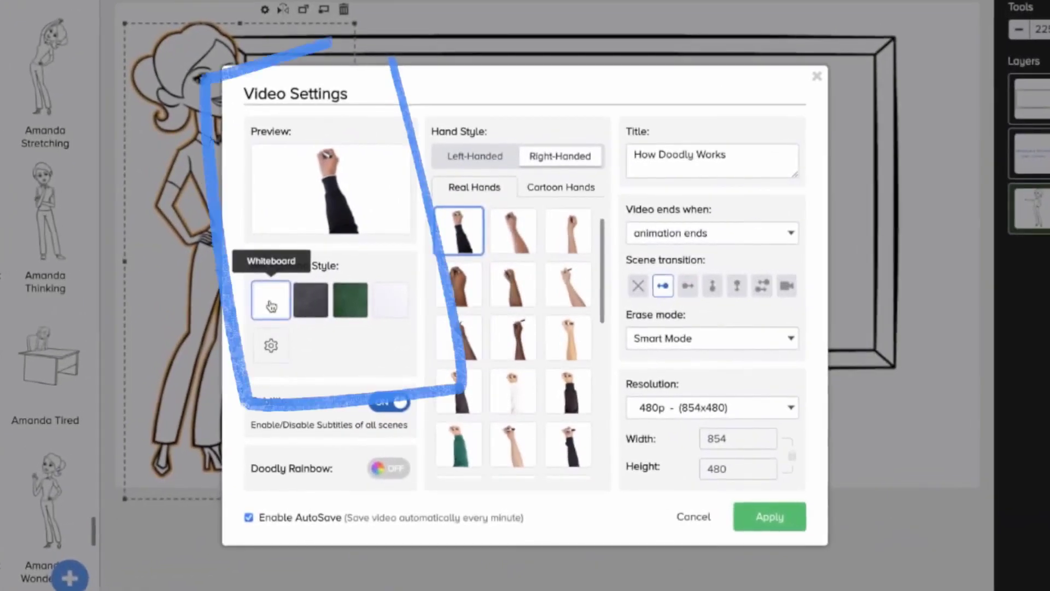
left_click(309, 304)
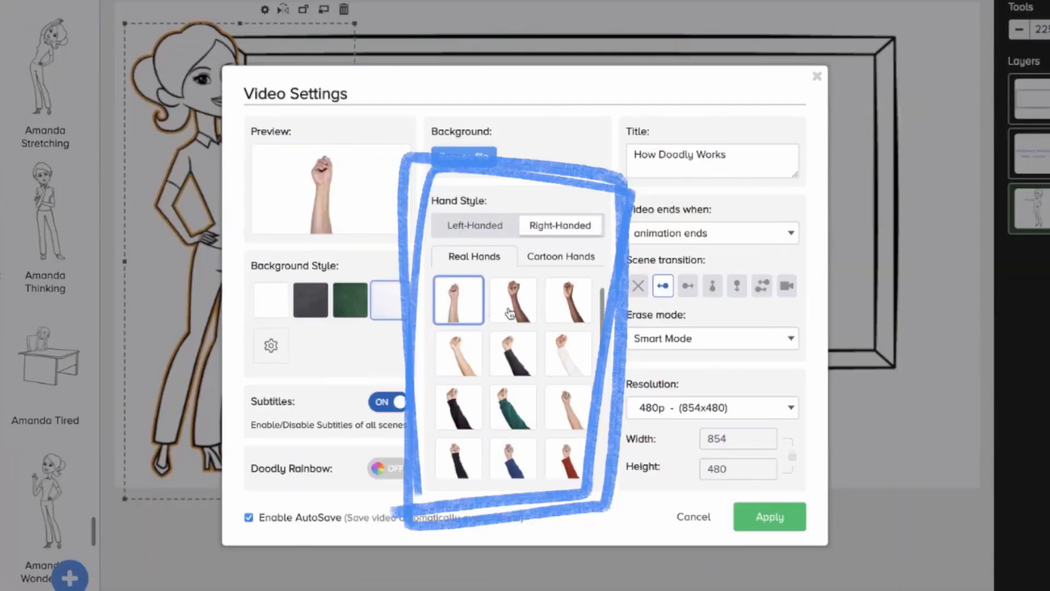
left_click(508, 312)
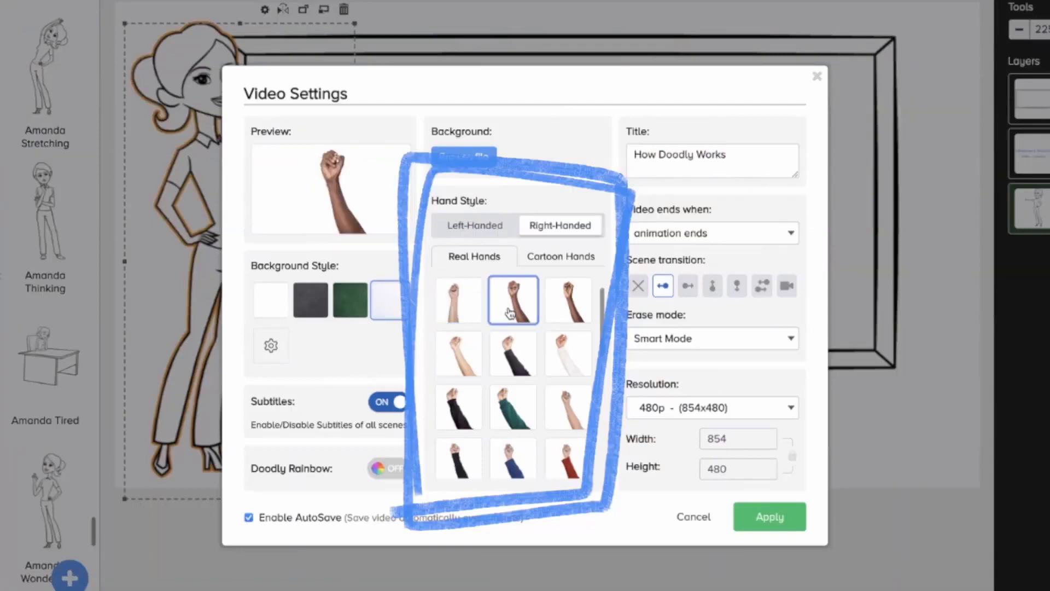
left_click(568, 309)
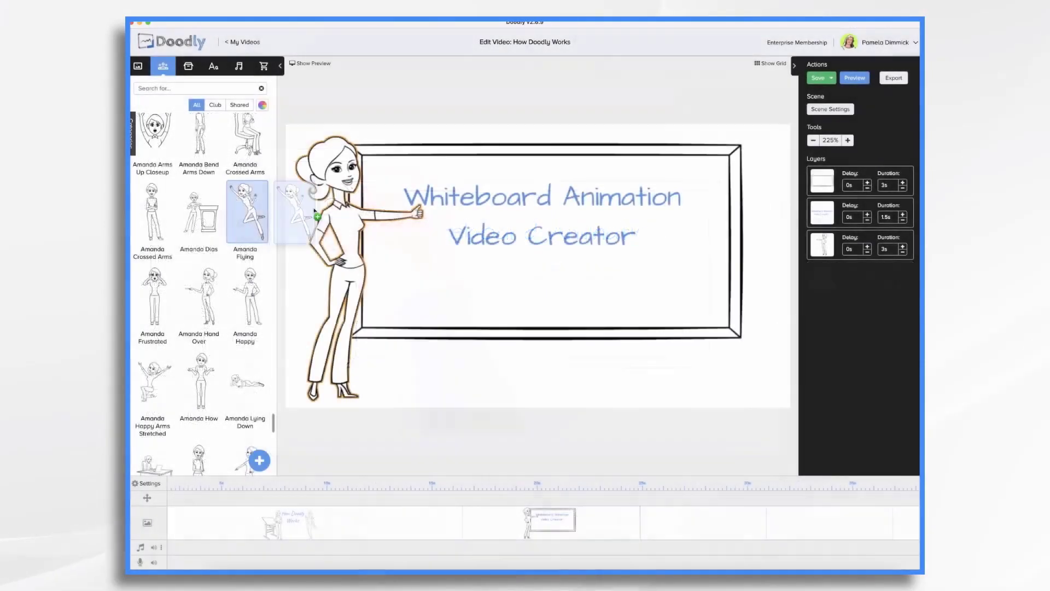
Add Amanda Flying as a new character, enlarge it and nudge it onto the frame's right edge.
left_click_drag(247, 211, 713, 278)
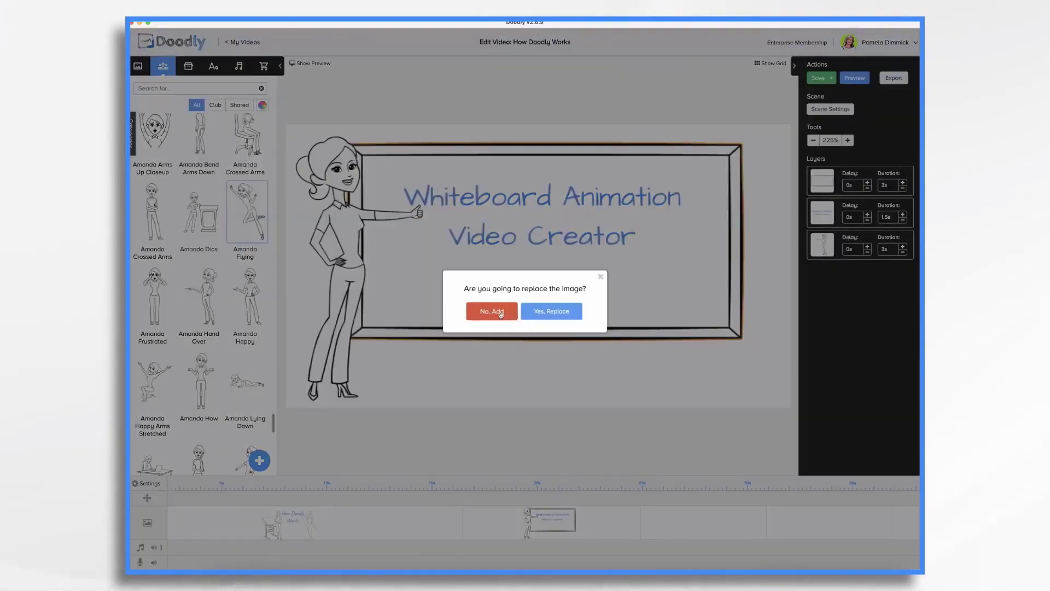
left_click(491, 312)
left_click(719, 285)
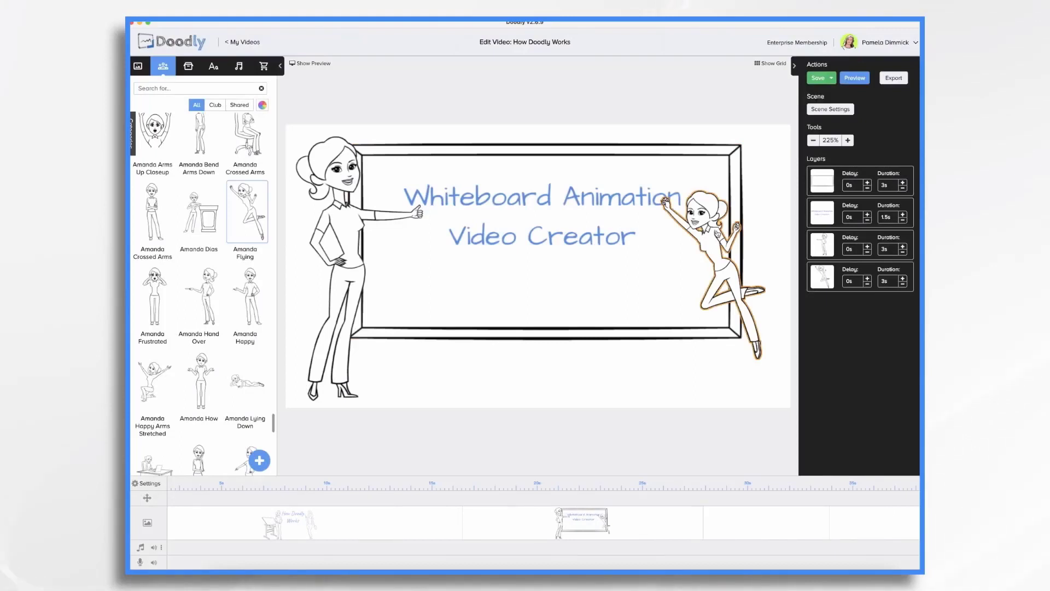
left_click(719, 285)
left_click_drag(768, 193, 795, 145)
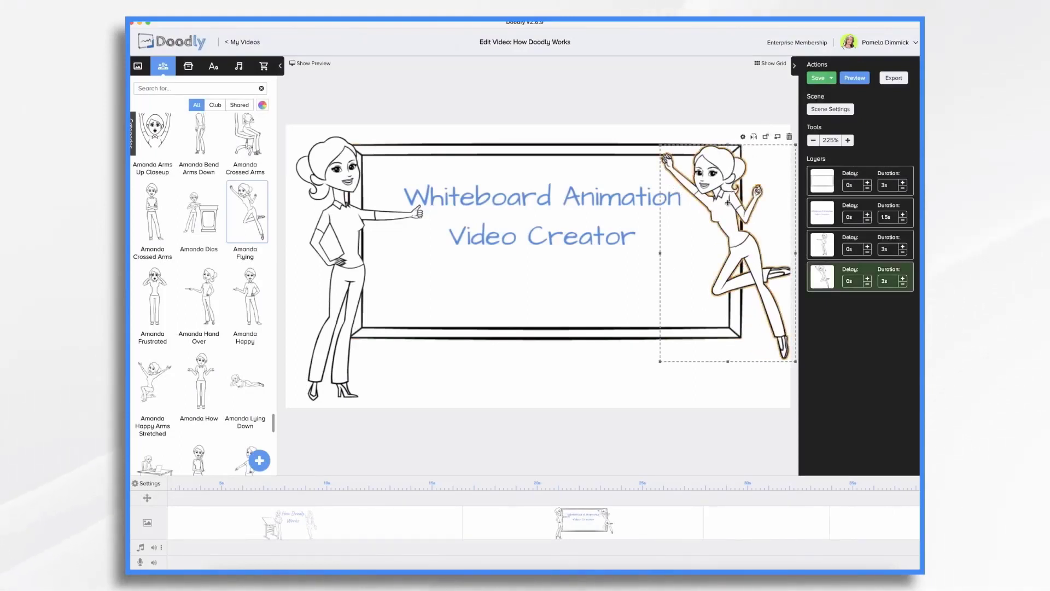
left_click_drag(727, 203, 715, 201)
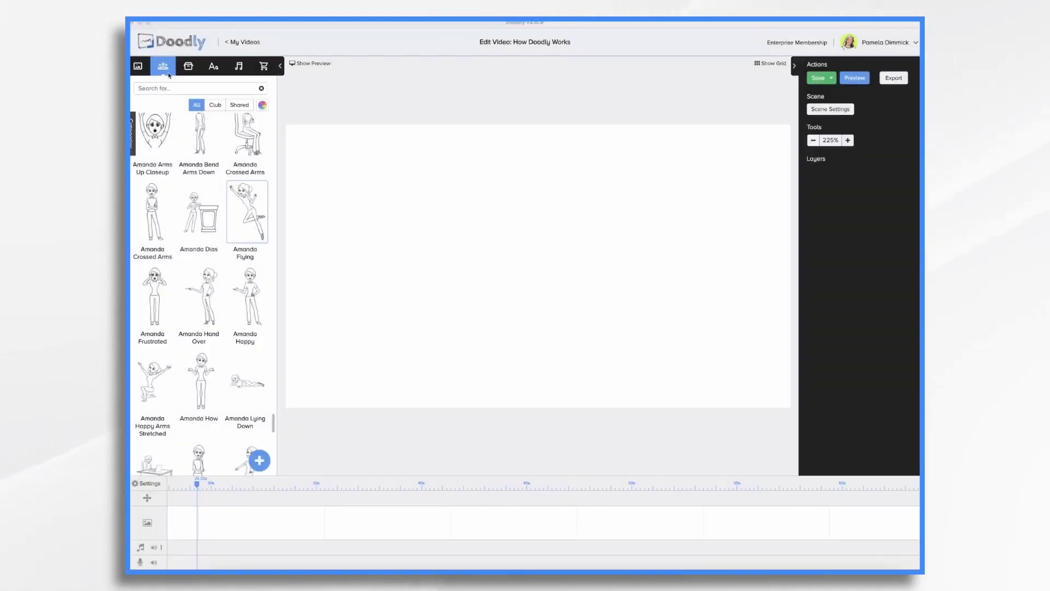
Browse the Props, Sounds and Fonts libraries, then open and cancel the Add new prop dialog.
left_click(189, 66)
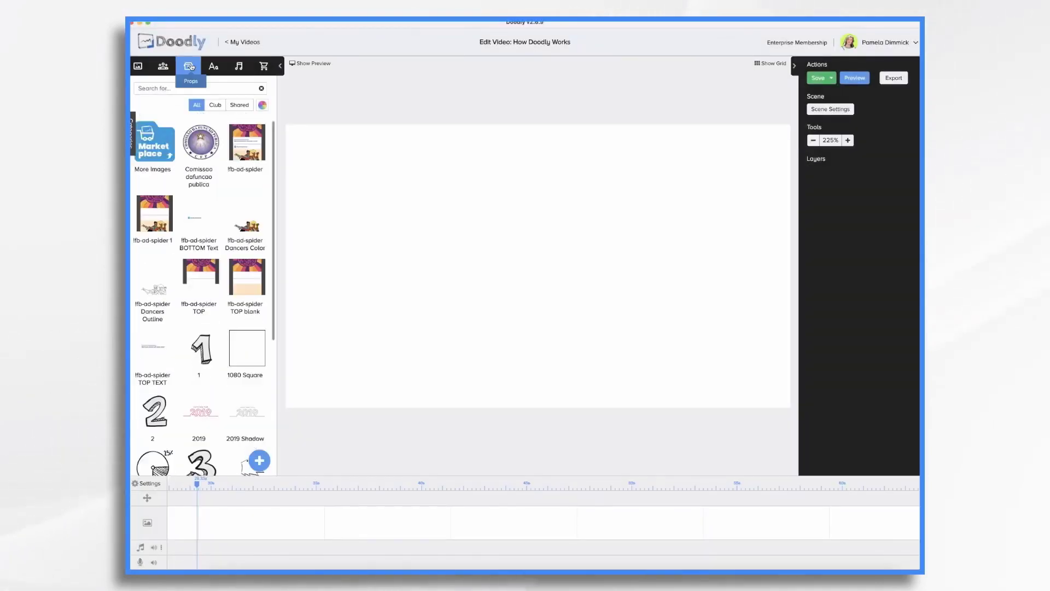
left_click(238, 66)
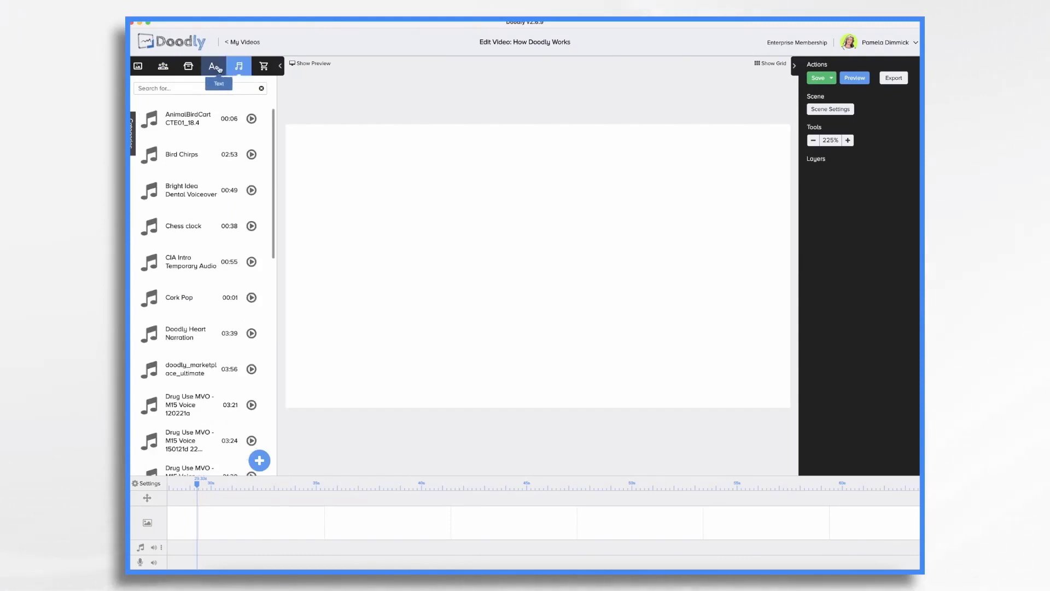
left_click(217, 69)
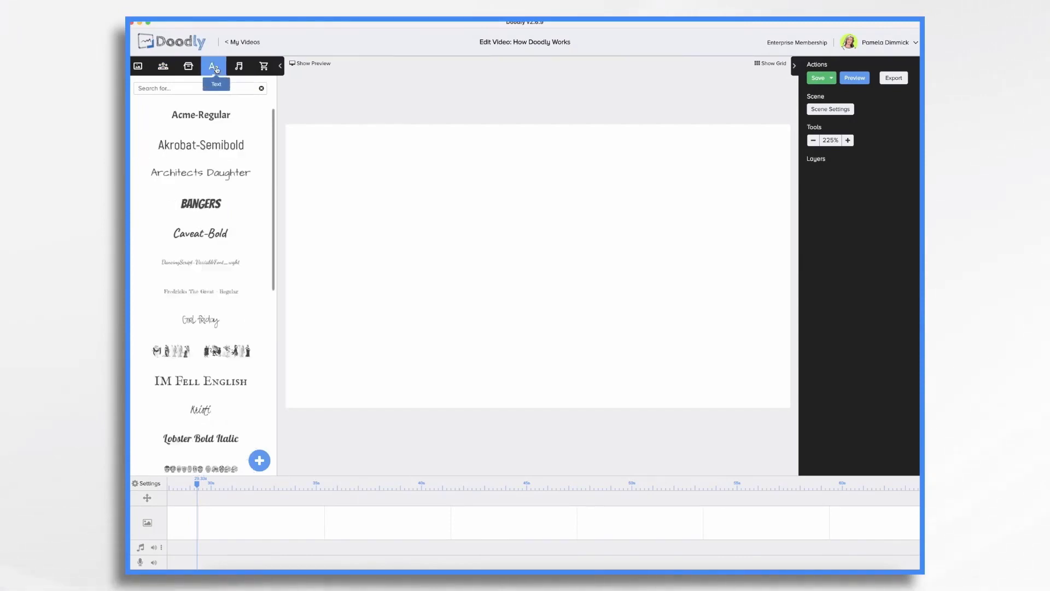
left_click(188, 65)
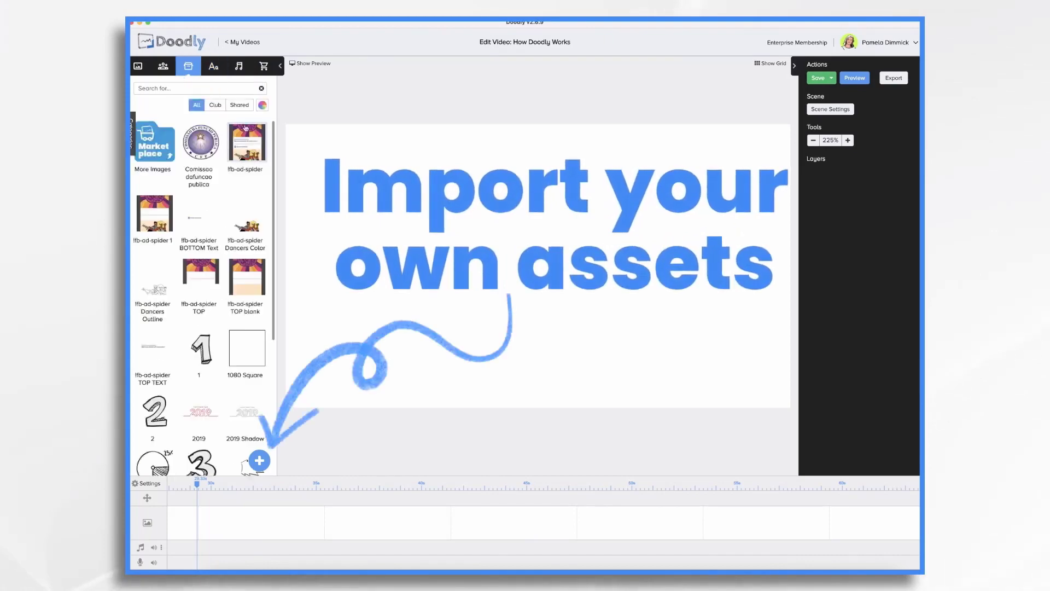
left_click(260, 459)
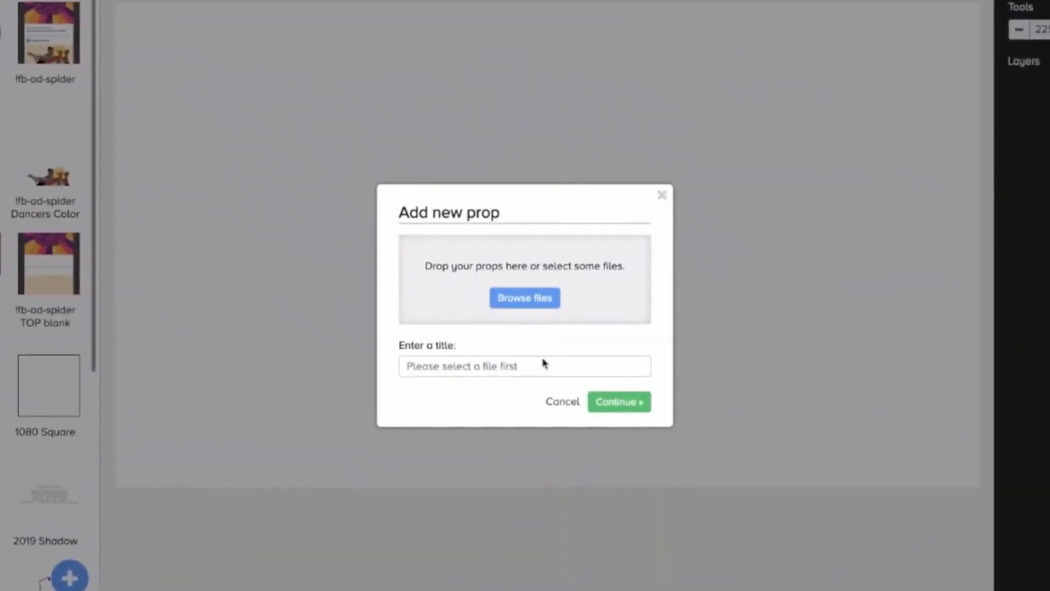
left_click(567, 406)
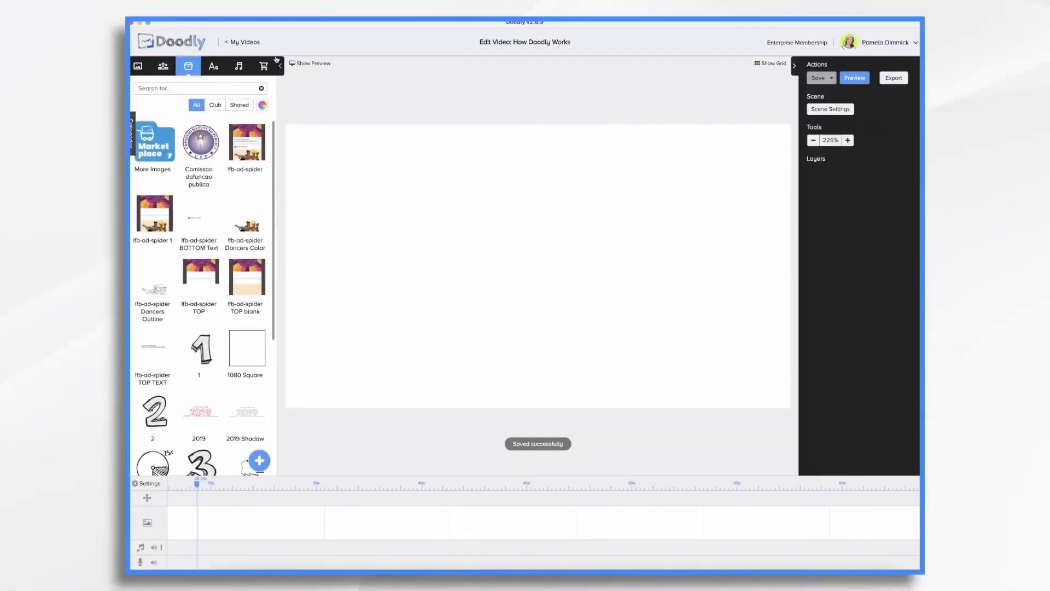
From the font list, open the Add new font dialog and cancel it.
left_click(217, 66)
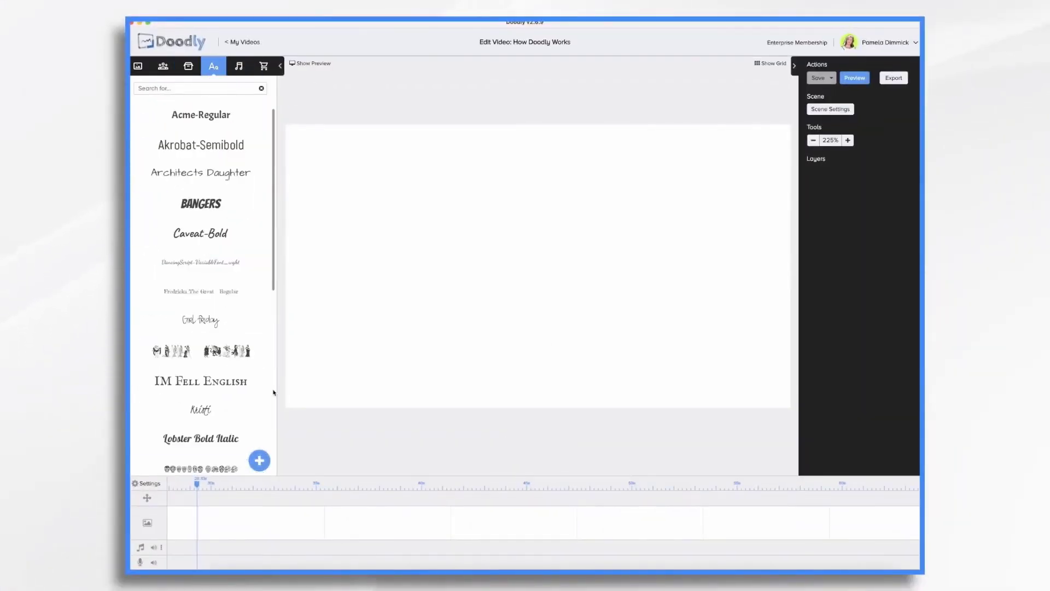
left_click(260, 460)
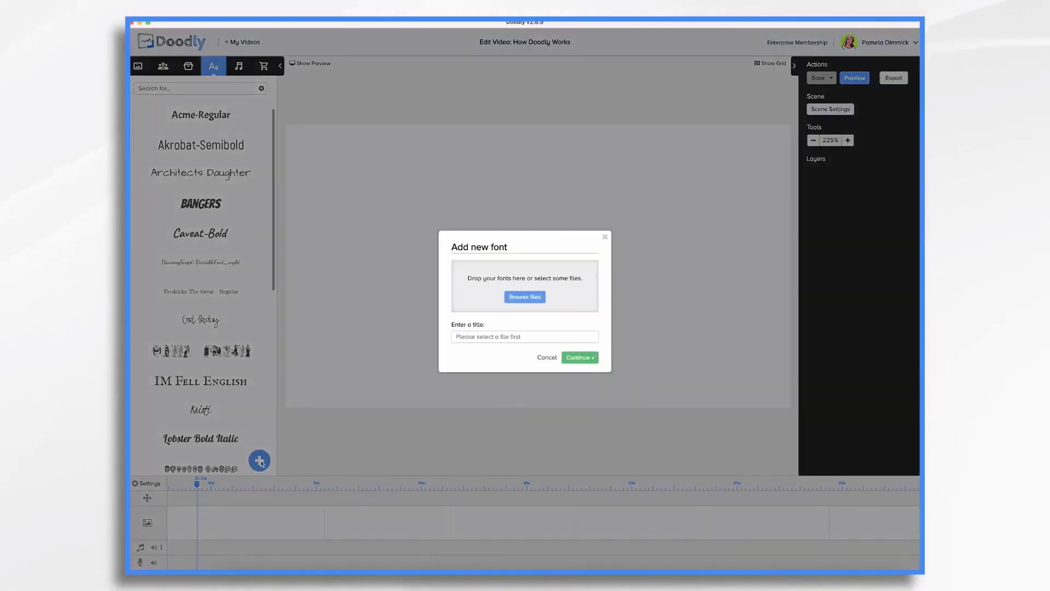
left_click(547, 358)
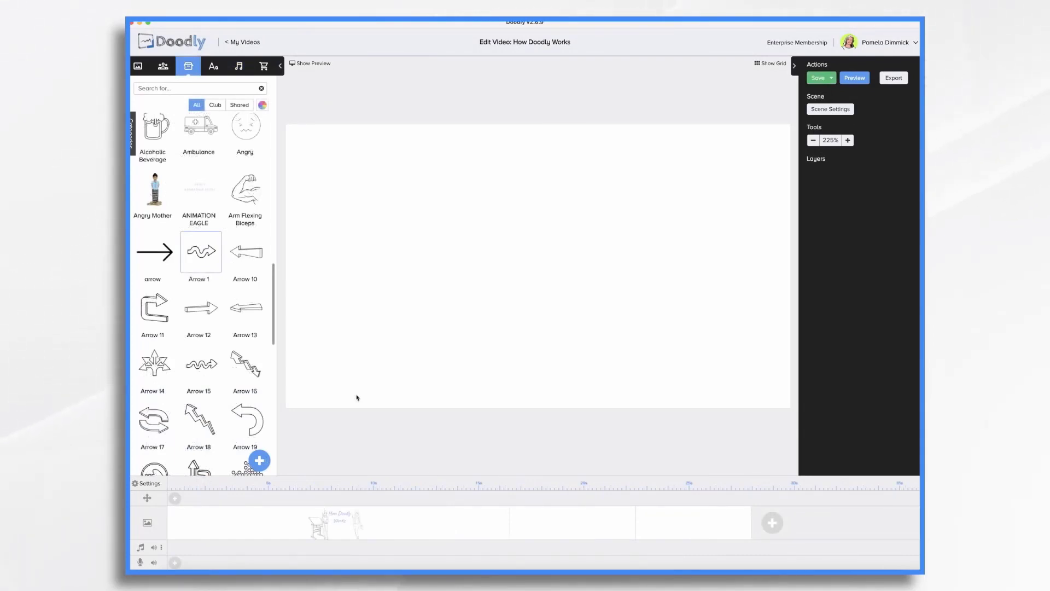
mouse_move(198, 259)
left_mouse_down()
mouse_move(448, 255)
mouse_move(529, 269)
left_mouse_up()
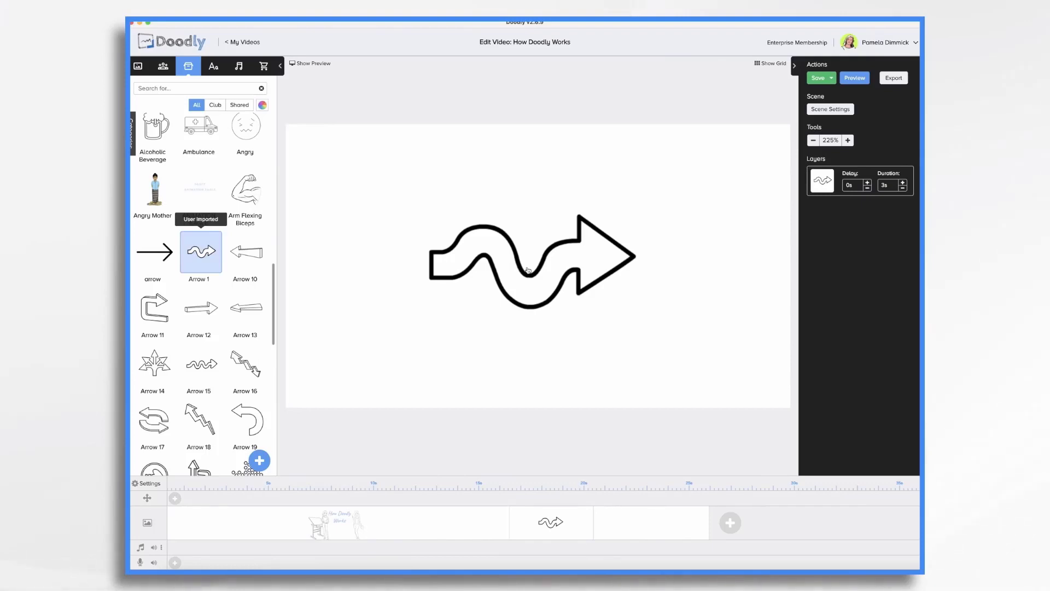
right_click(566, 527)
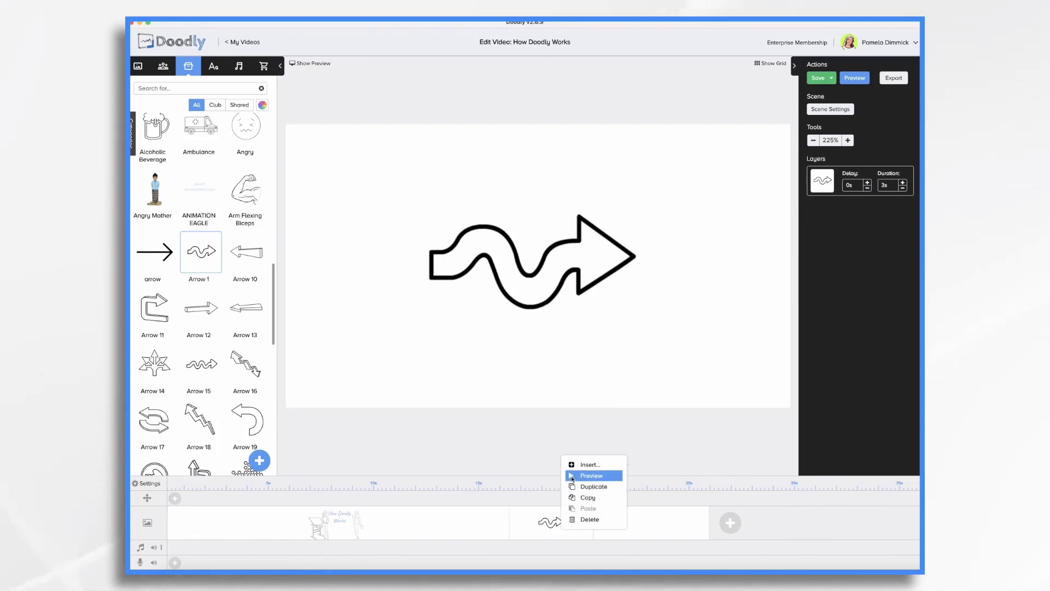
left_click(572, 475)
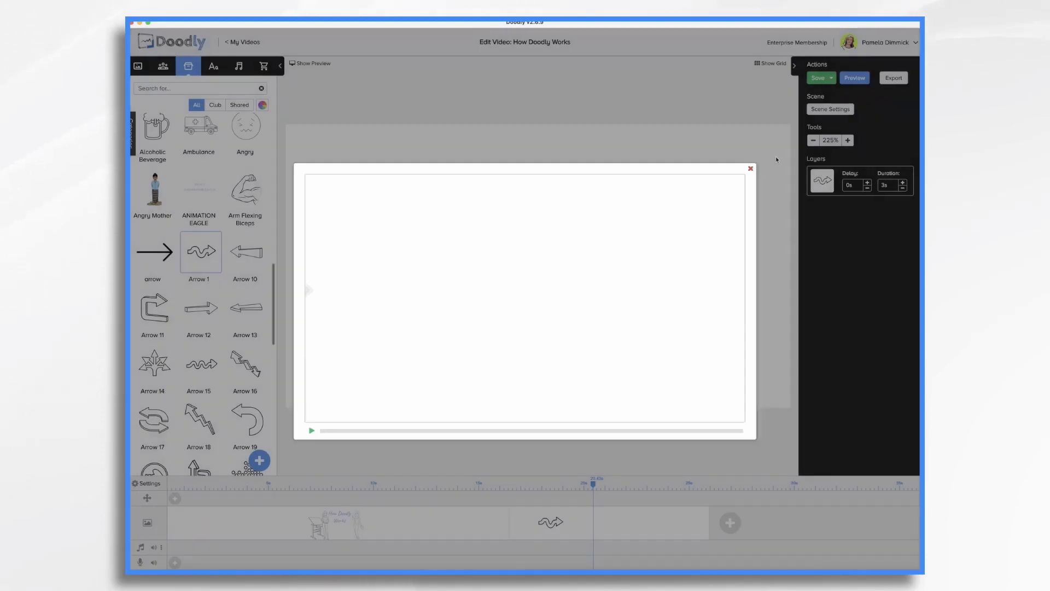
left_click(774, 155)
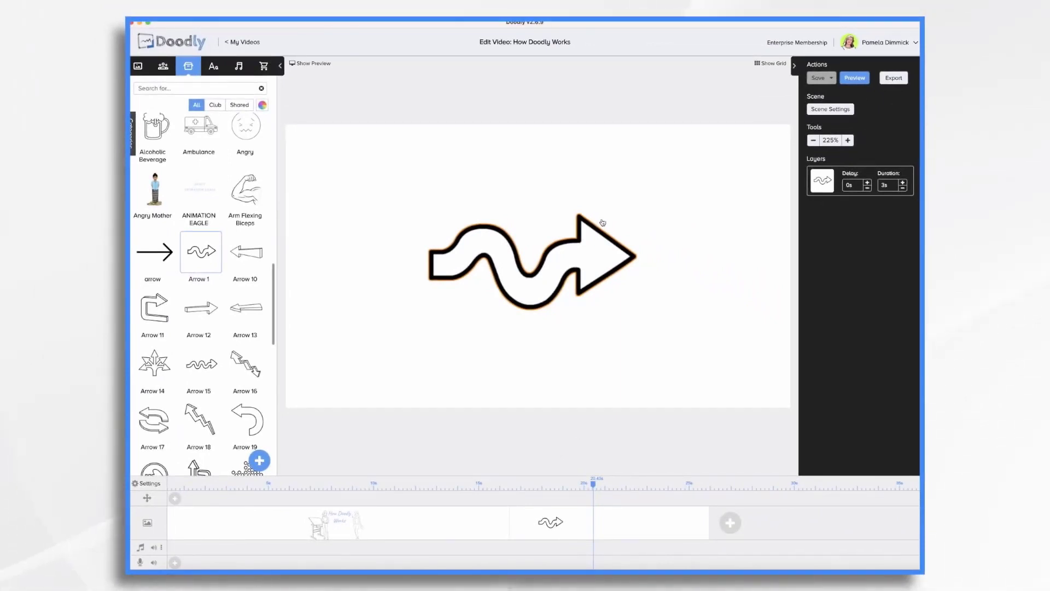
Open the wavy arrow, Arrow 1, in the asset editor, then try and remove two arrowhead reveal strokes.
left_click(595, 228)
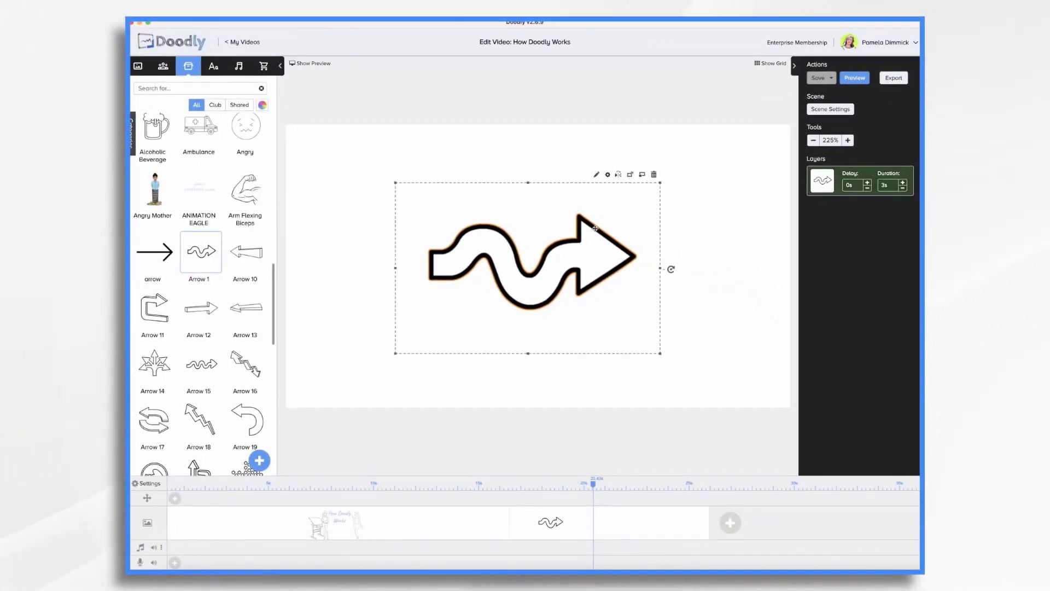
left_click(596, 175)
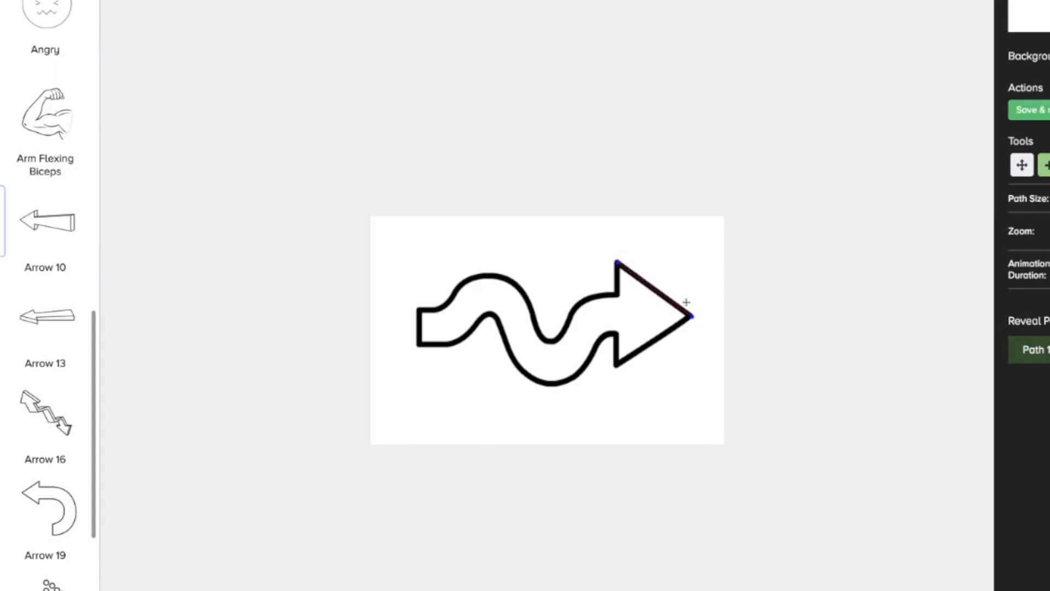
left_click(694, 317)
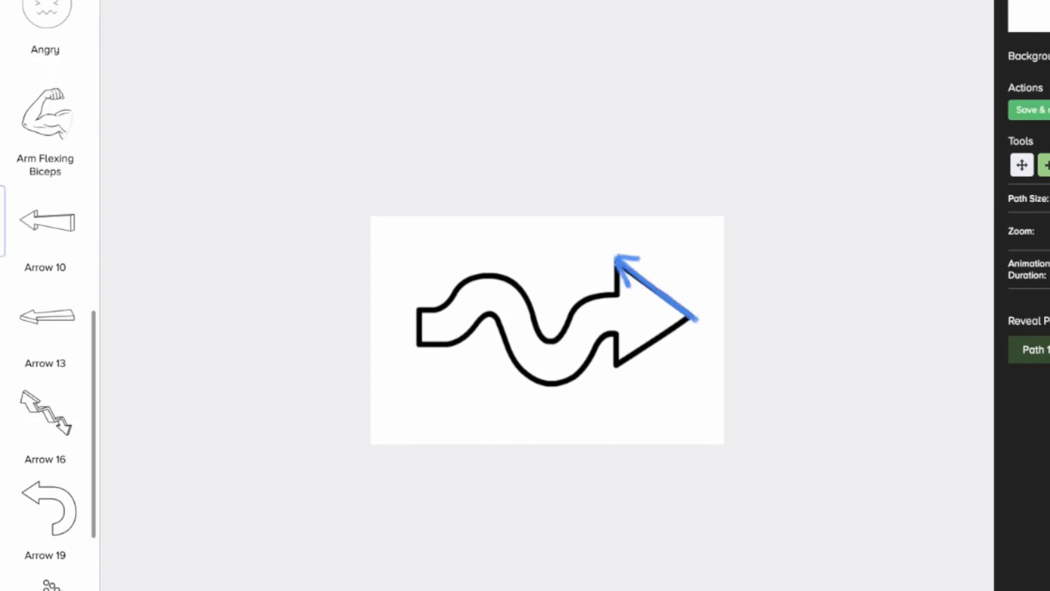
left_click(691, 316)
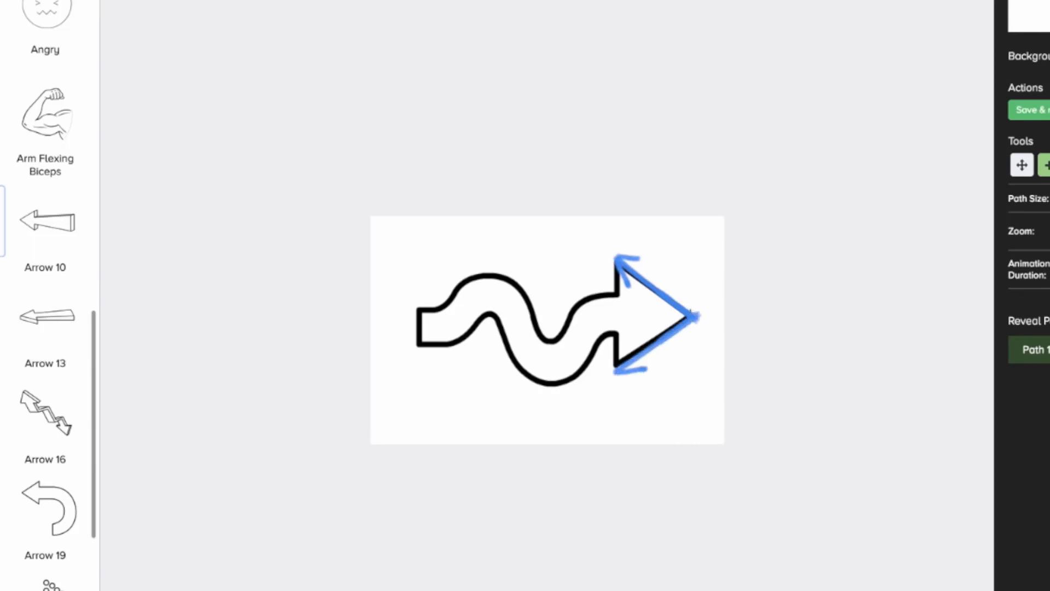
left_click(617, 262)
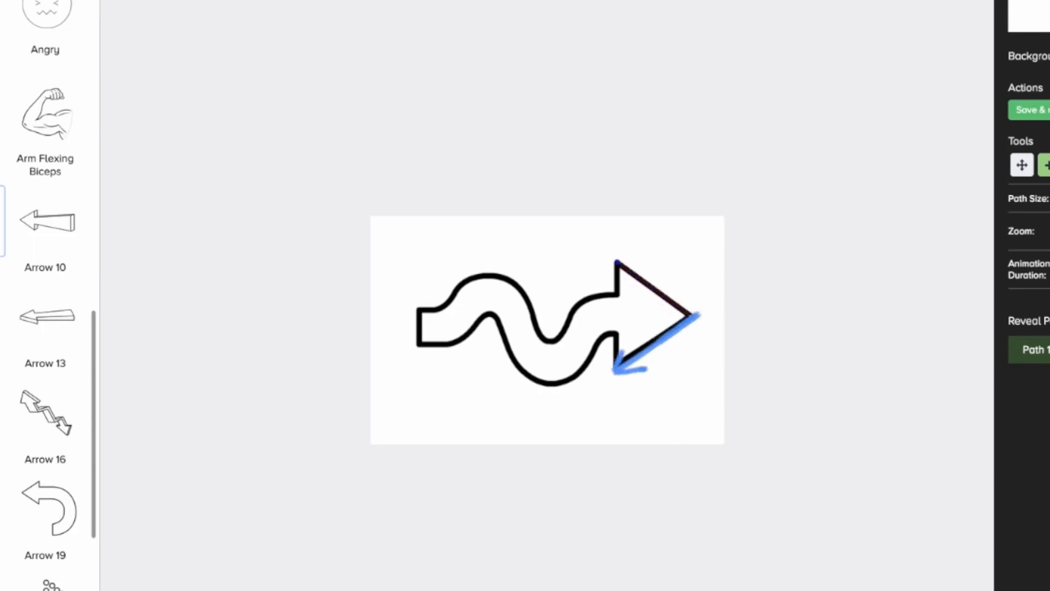
left_click(694, 318)
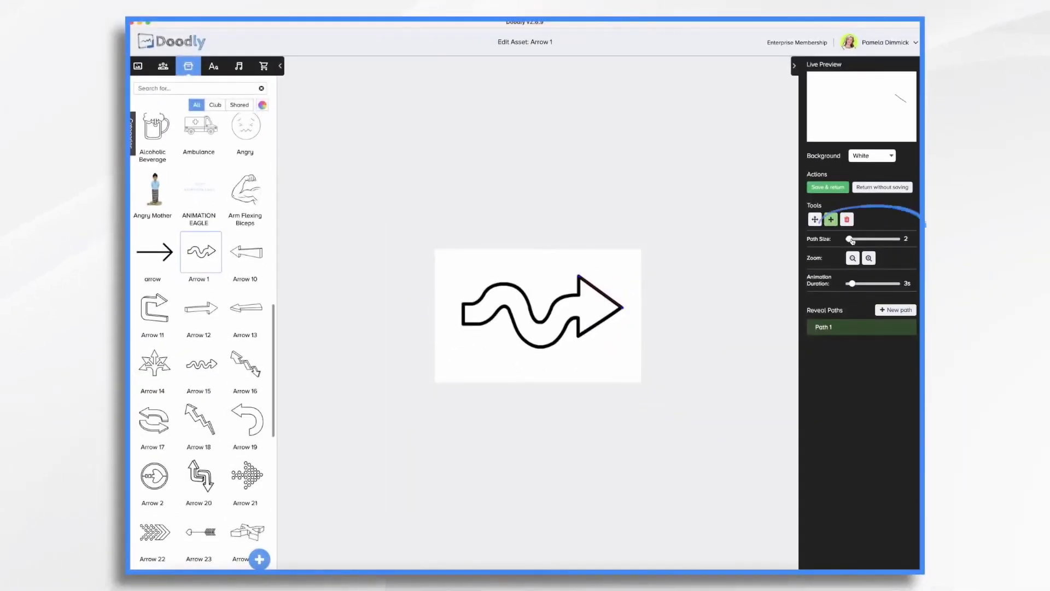
Set Path Size to 14 and trace the arrowhead's lower edge as Path 2.
left_click_drag(851, 241, 854, 242)
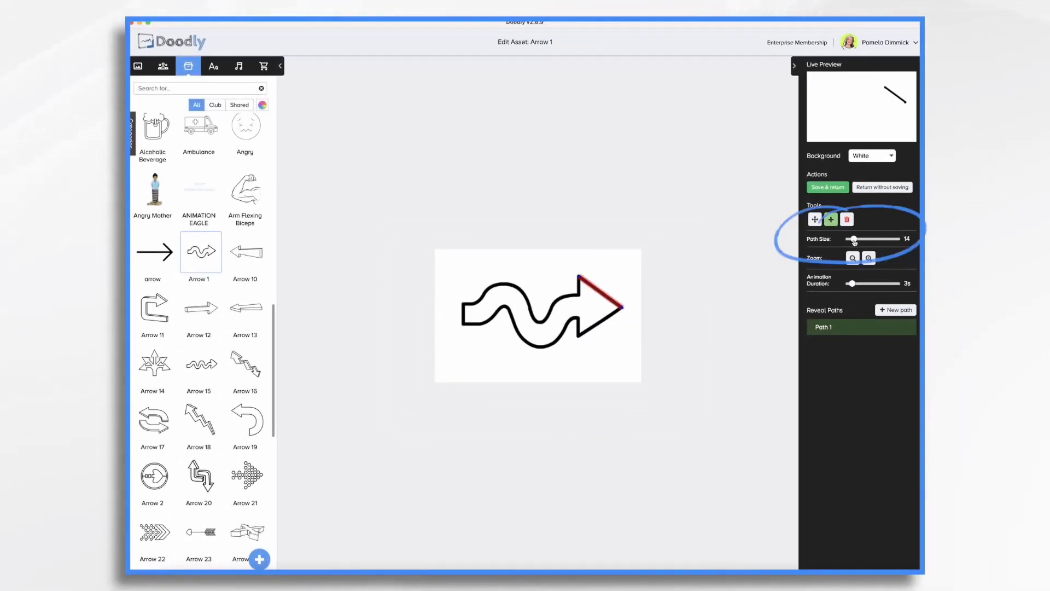
left_click(900, 311)
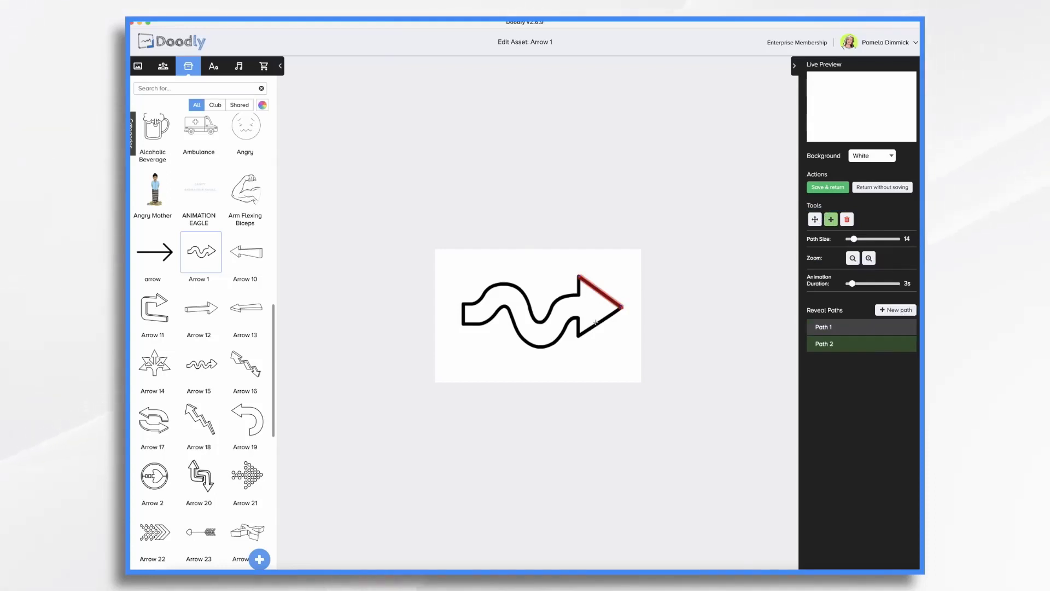
left_click_drag(580, 334, 579, 337)
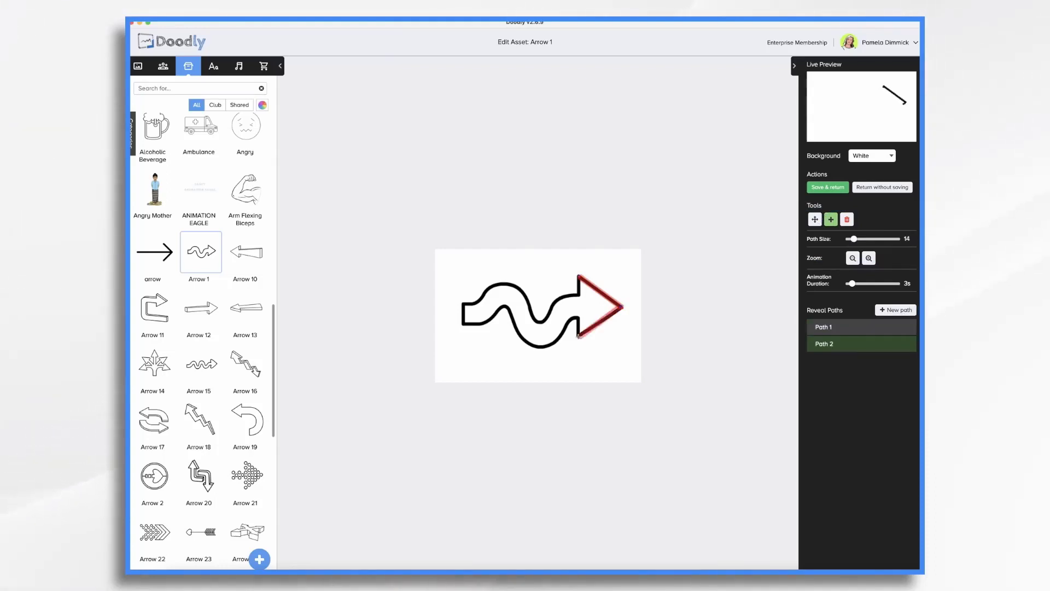
Create Path 3 tracing left from the arrowhead along the shaft's top wavy curve.
left_click(897, 311)
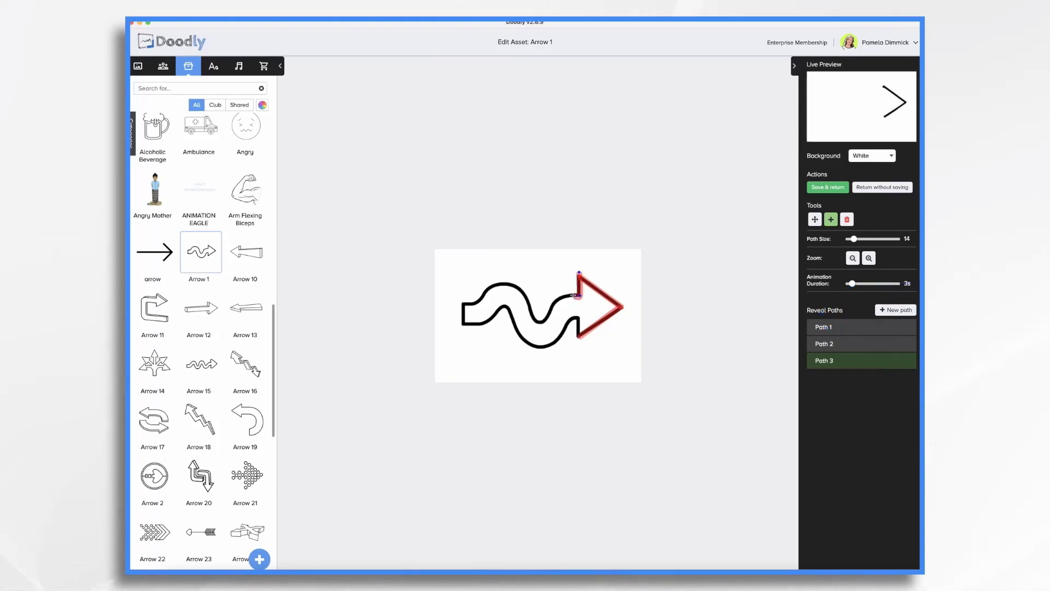
mouse_move(556, 296)
left_mouse_down()
mouse_move(537, 321)
mouse_move(526, 299)
left_mouse_up()
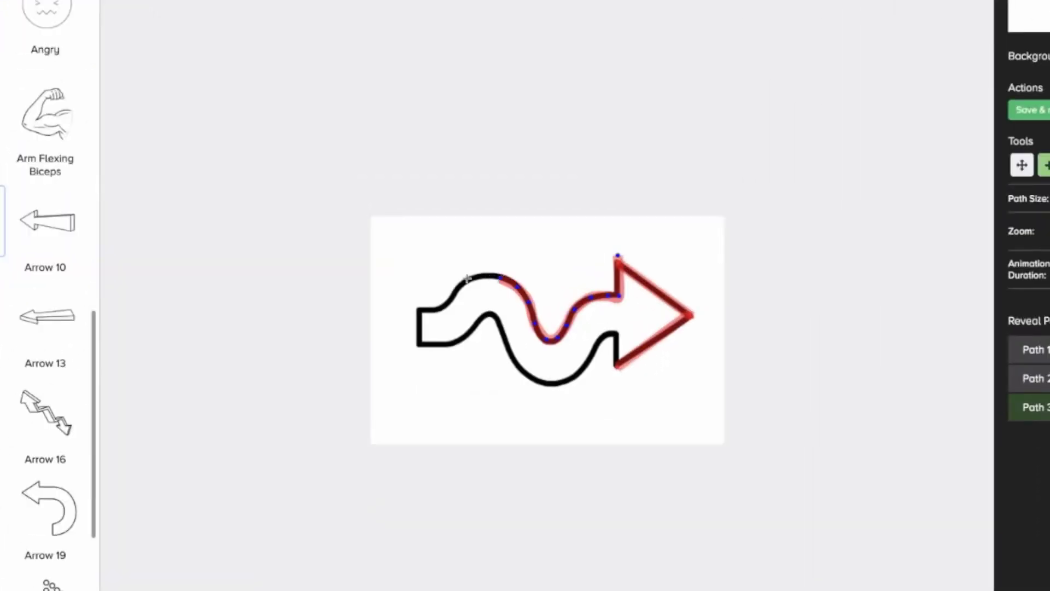
left_click_drag(467, 277, 453, 294)
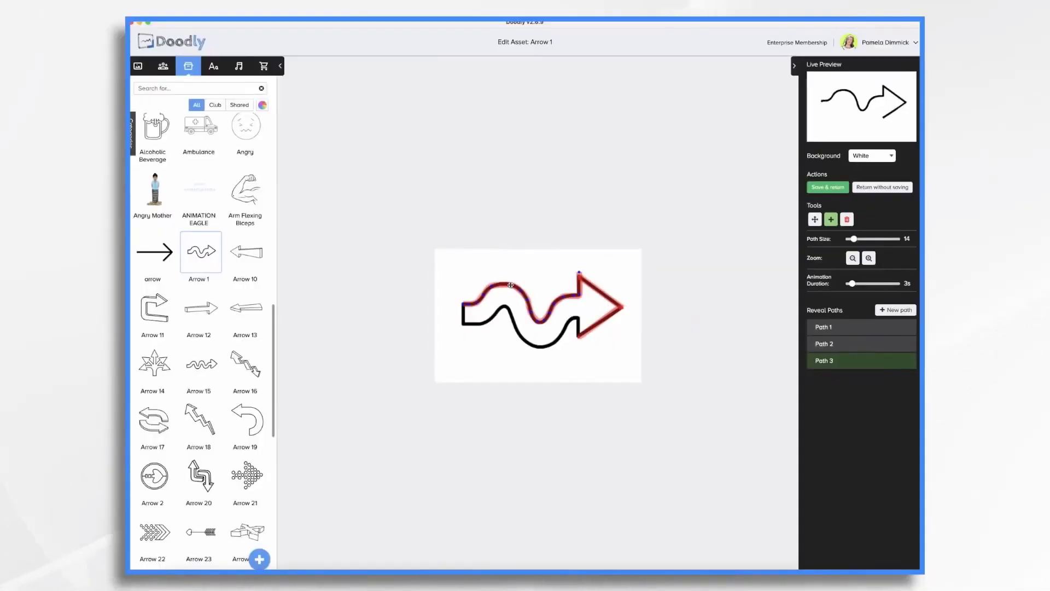
Create Path 4 tracing the shaft's lower wavy edge to the left end and up its side.
left_click(899, 311)
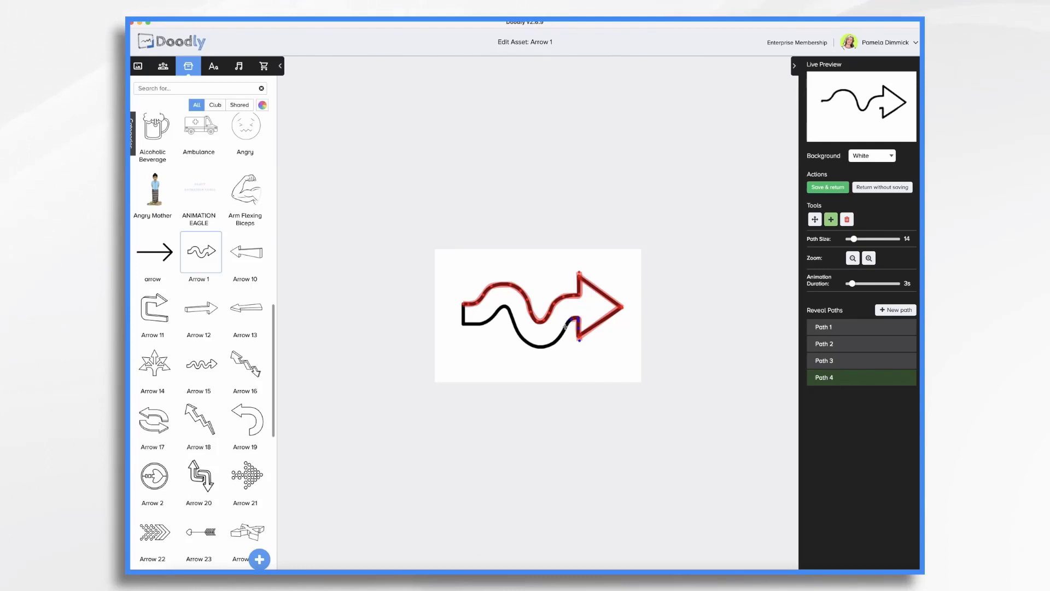
left_click_drag(548, 345, 463, 321)
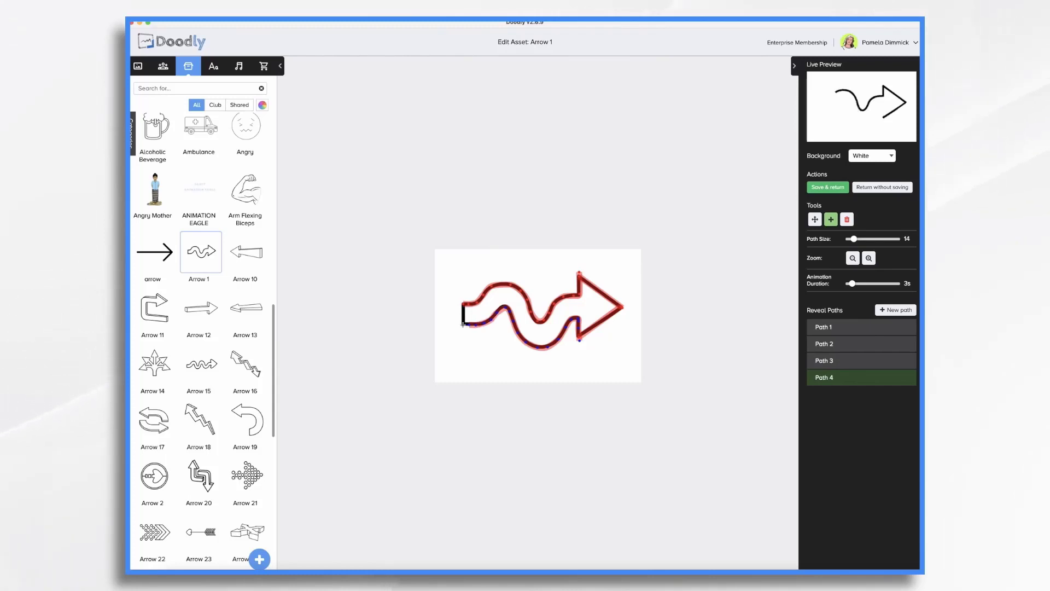
left_click_drag(463, 320, 464, 309)
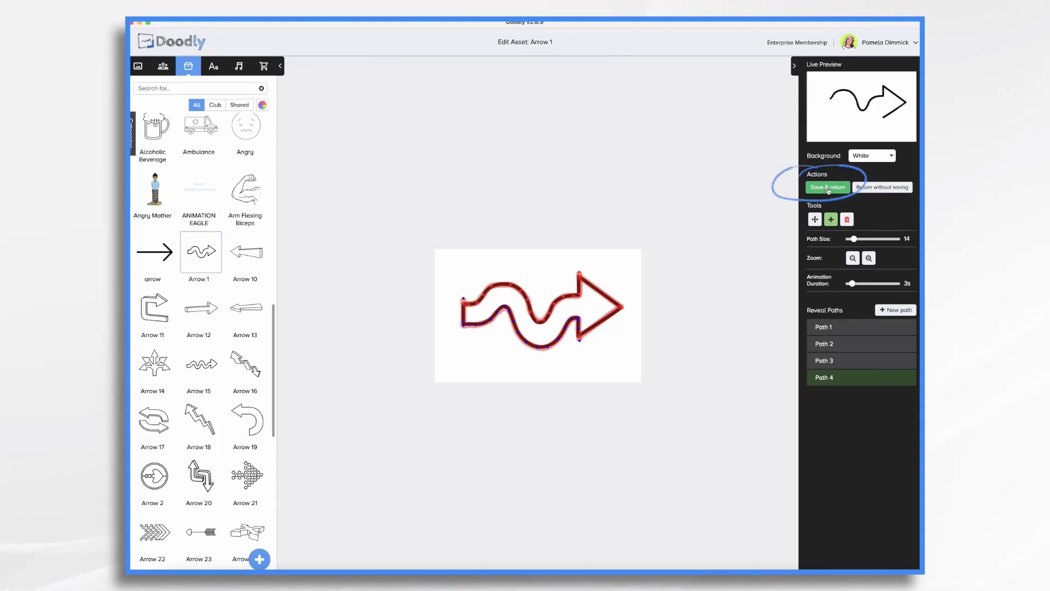
Save the reveal paths, return to the scene, and preview the arrow drawing on.
left_click(827, 188)
right_click(569, 534)
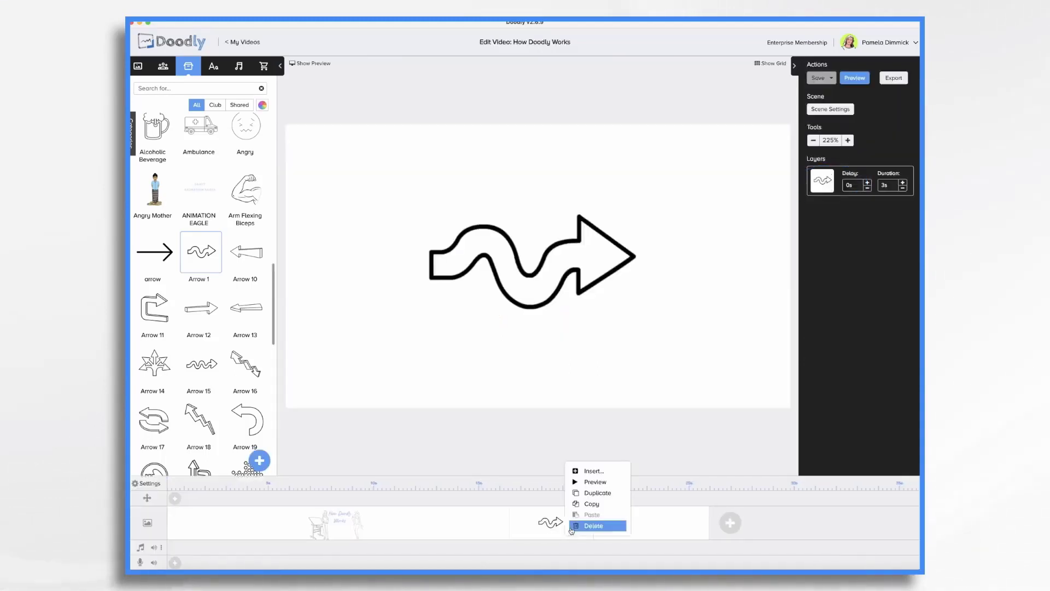
left_click(585, 484)
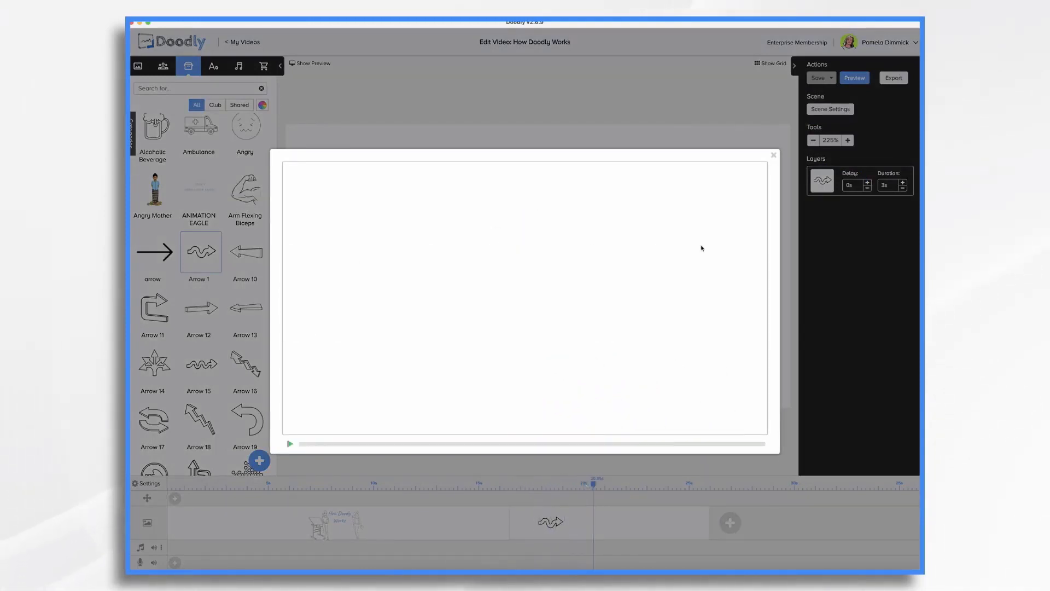
left_click(773, 155)
Raise the Arrow 1 layer's duration from 3s to 5.5s.
left_click(903, 183)
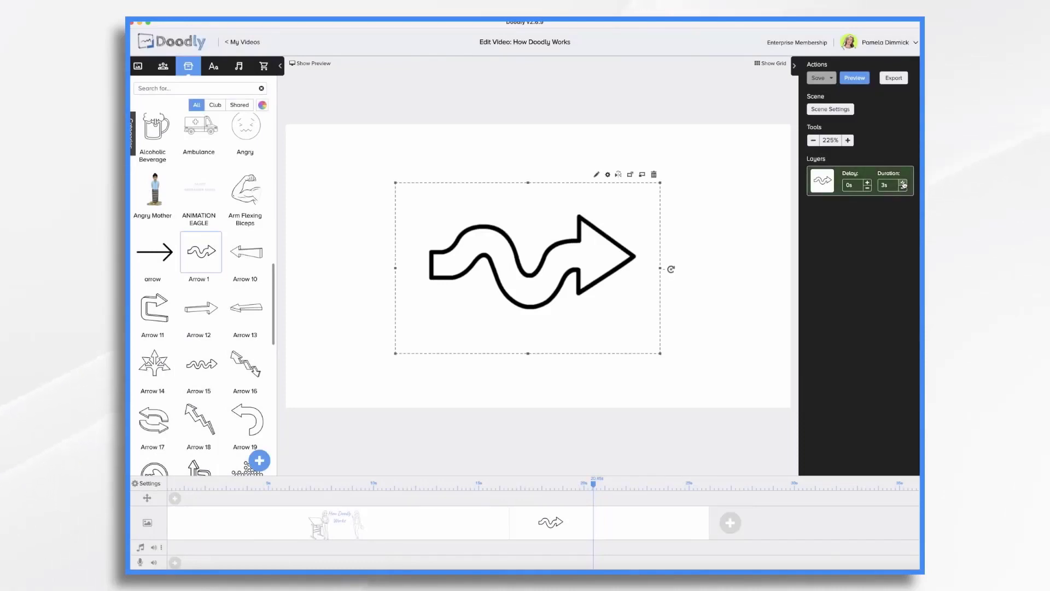
left_click(903, 182)
left_click(903, 182)
left_click(902, 183)
left_click(903, 182)
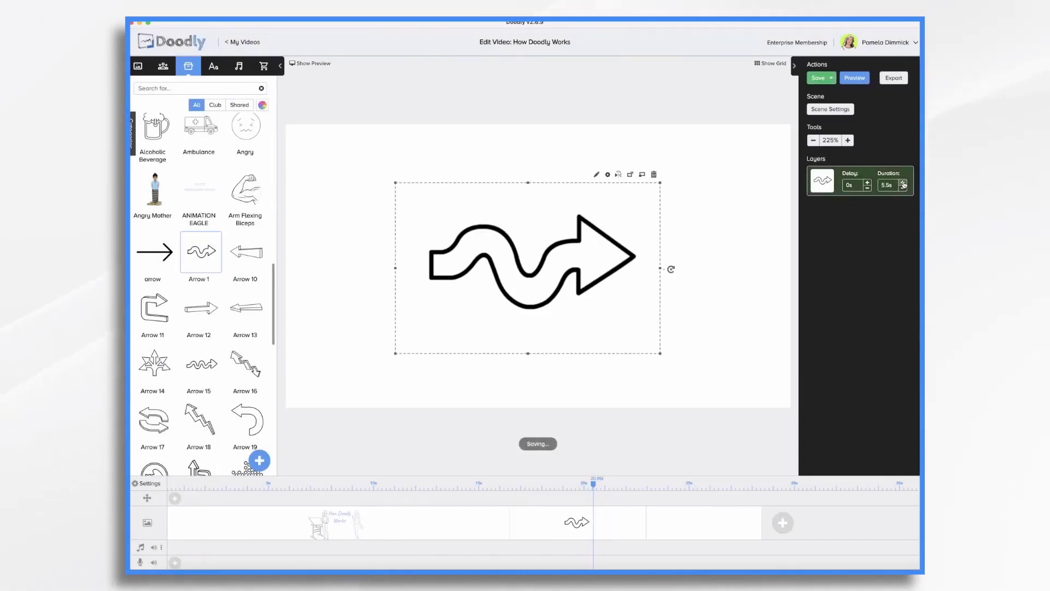
right_click(611, 533)
left_click(614, 483)
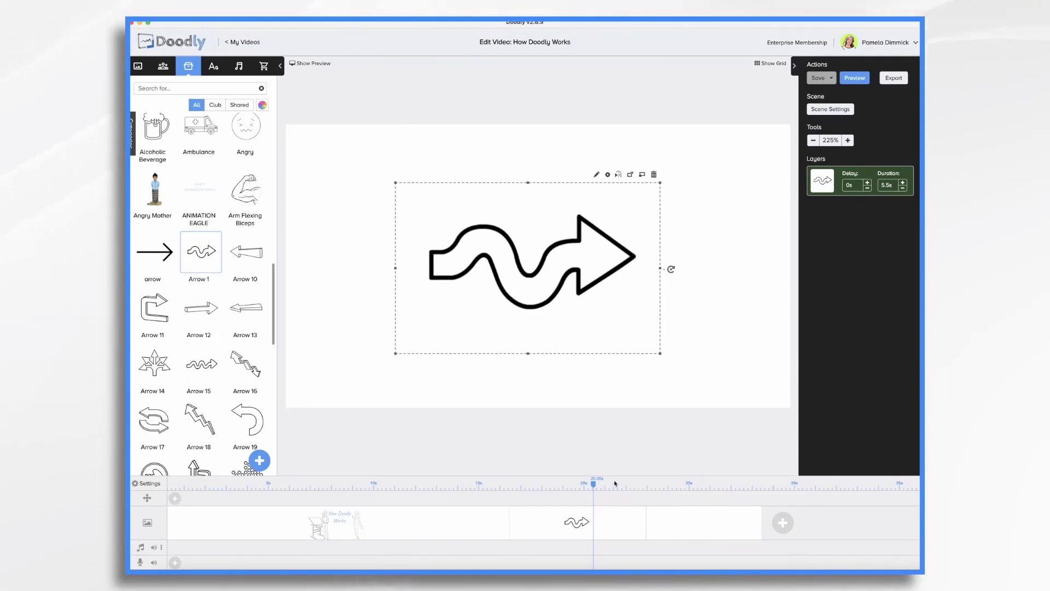